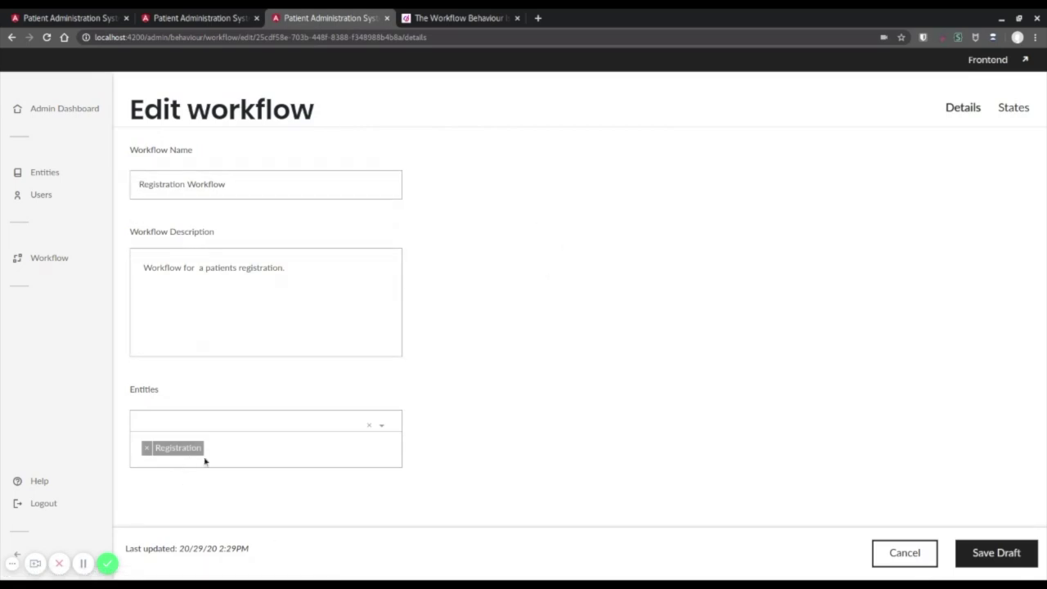
- Remove the Registration entity from the Registration Workflow, assign it again, and save the draft
{"action": "left_click", "coordinate": [143, 451]}
{"action": "left_click", "coordinate": [383, 427]}
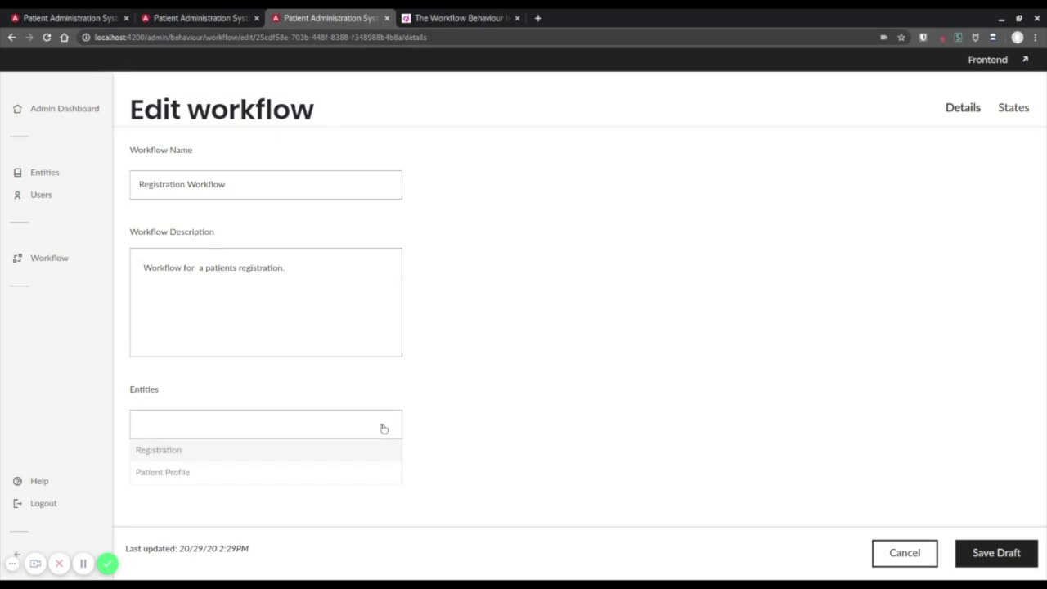
{"action": "left_click", "coordinate": [168, 455]}
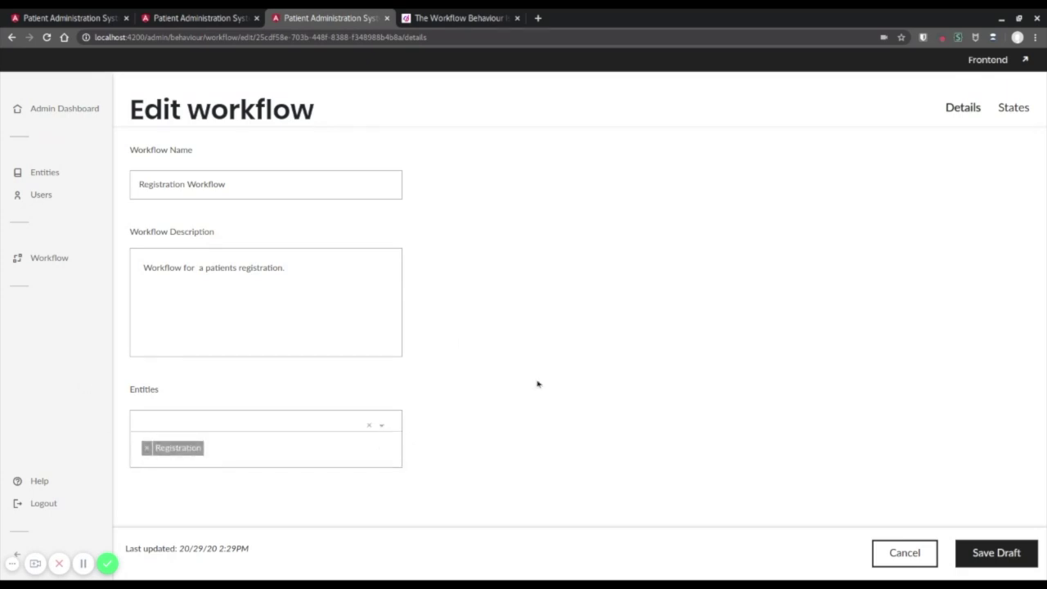
{"action": "left_click", "coordinate": [980, 557]}
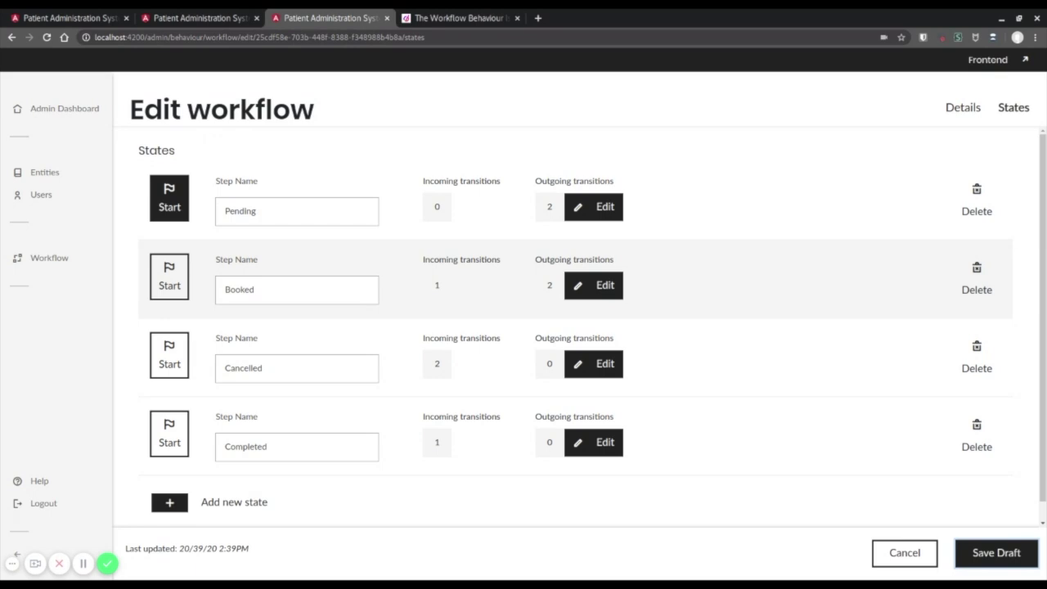
- Review the names of the workflow's states: Pending, Booked, Cancelled and Completed
{"action": "left_click_drag", "start_coordinate": [284, 211], "coordinate": [224, 211]}
{"action": "double_click", "coordinate": [237, 289]}
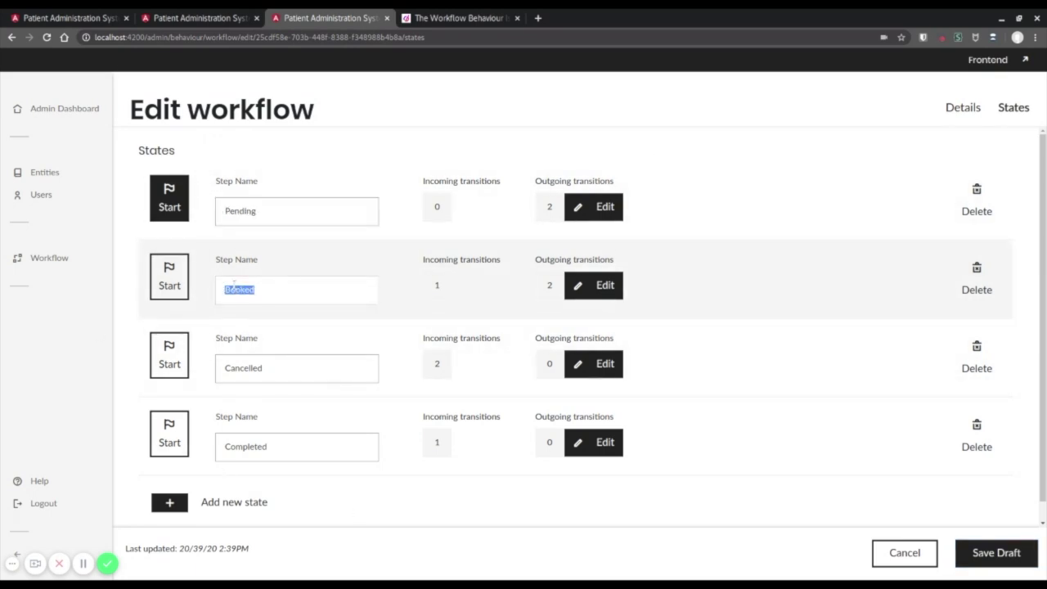
{"action": "left_click_drag", "start_coordinate": [295, 367], "coordinate": [223, 368]}
{"action": "left_click", "coordinate": [278, 447]}
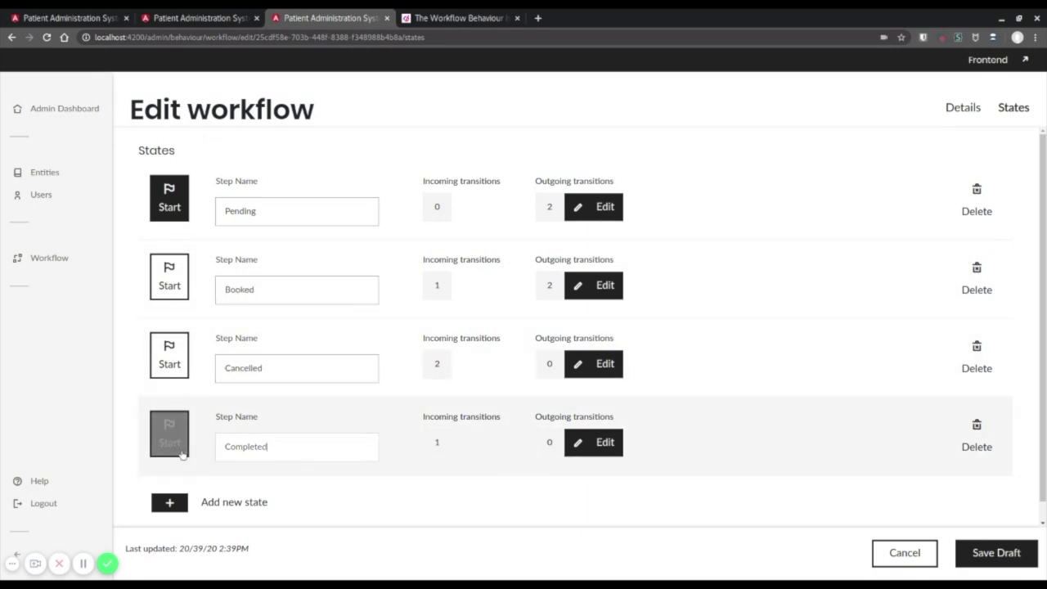
{"action": "double_click", "coordinate": [246, 446]}
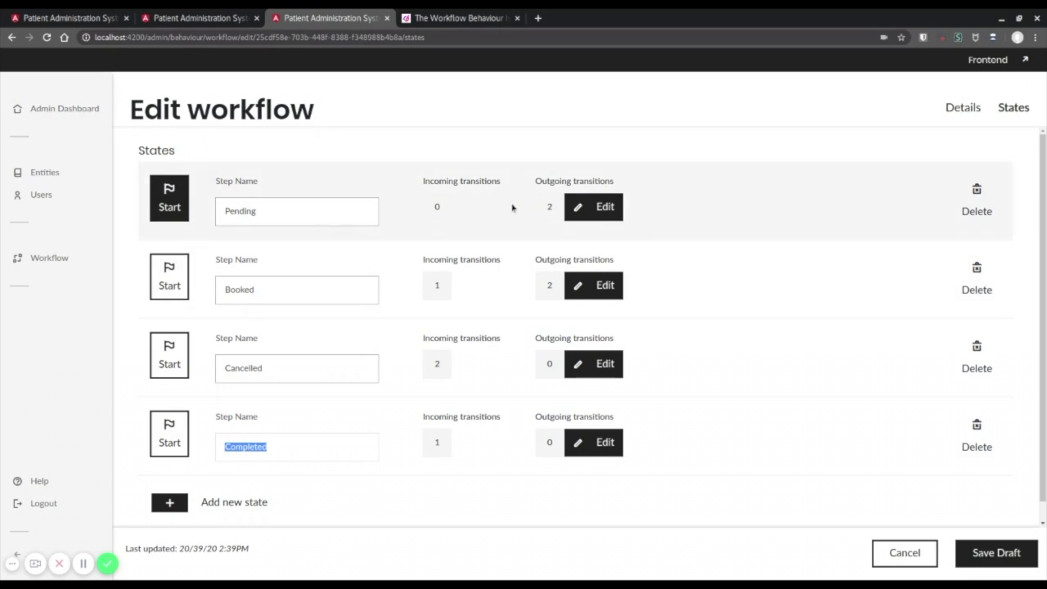
- Inspect the outgoing transitions of the Pending, Booked and Cancelled states, and the incoming transition counts of Cancelled and Completed
{"action": "left_click_drag", "start_coordinate": [541, 181], "coordinate": [610, 207]}
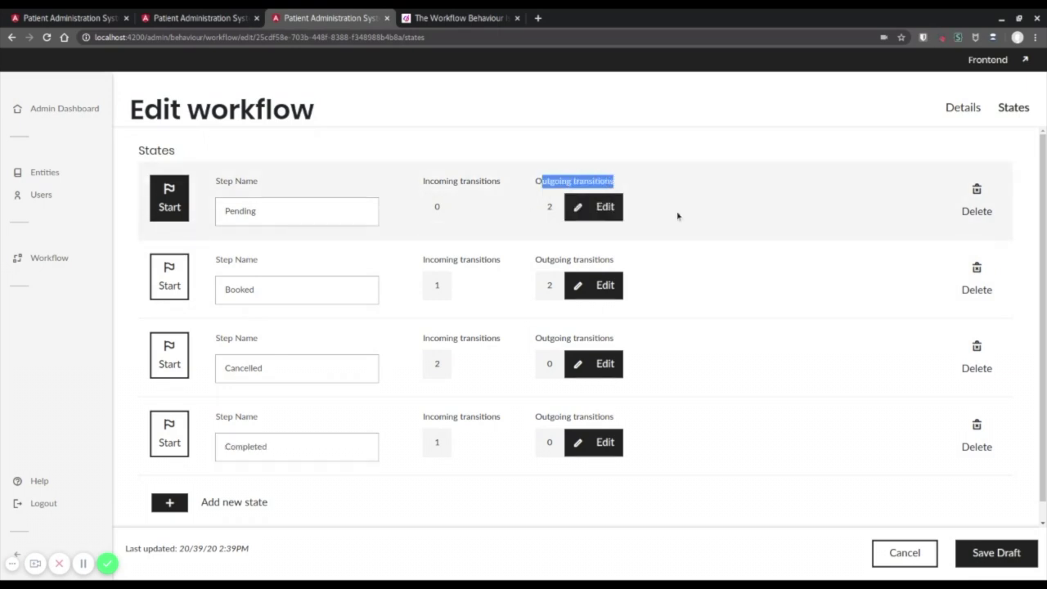
{"action": "left_click", "coordinate": [603, 207]}
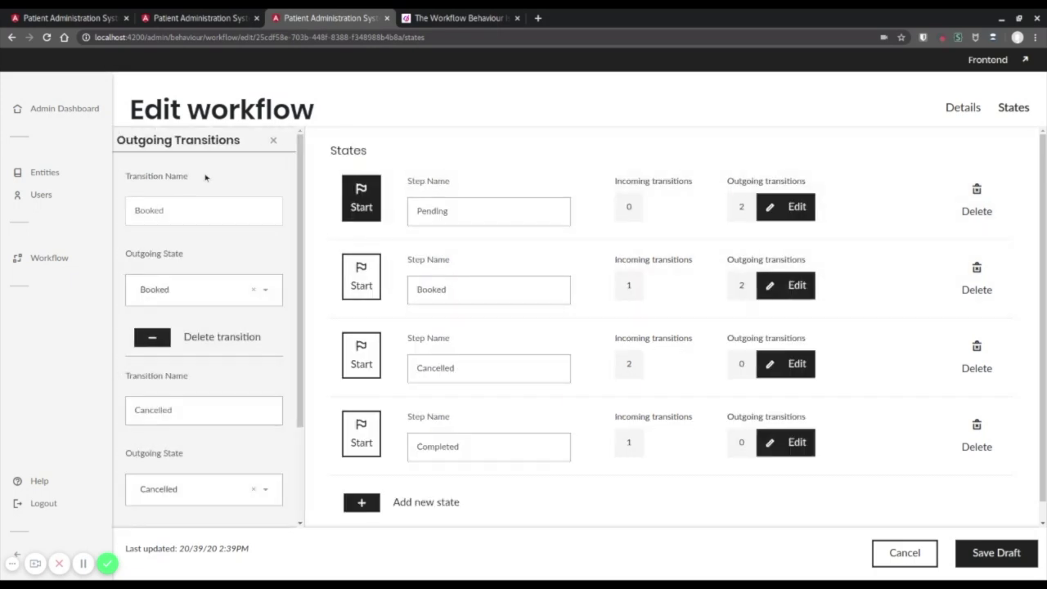
{"action": "left_click_drag", "start_coordinate": [559, 210], "coordinate": [402, 215]}
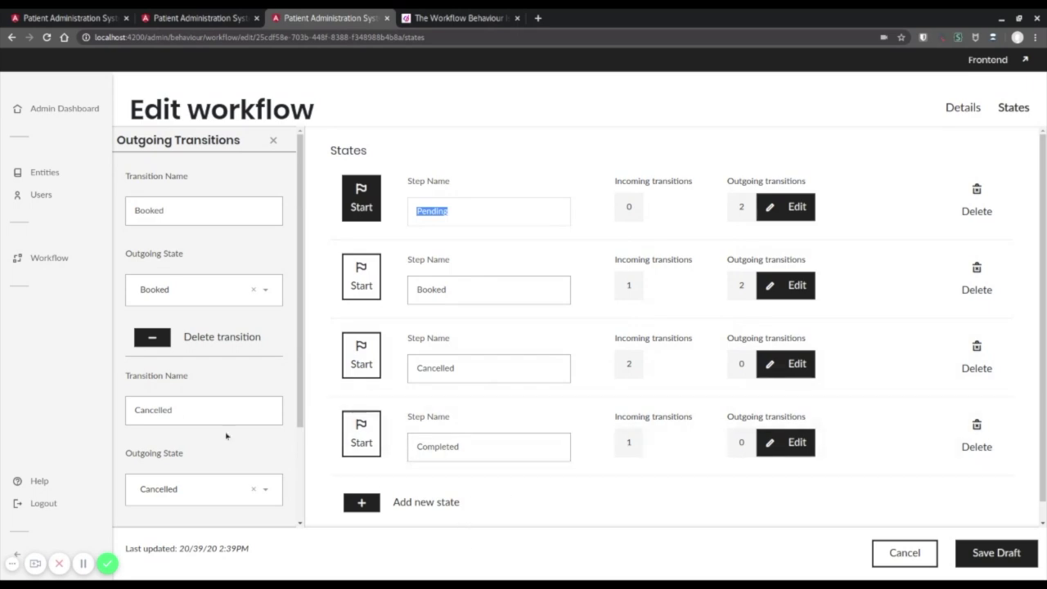
{"action": "left_click", "coordinate": [524, 290]}
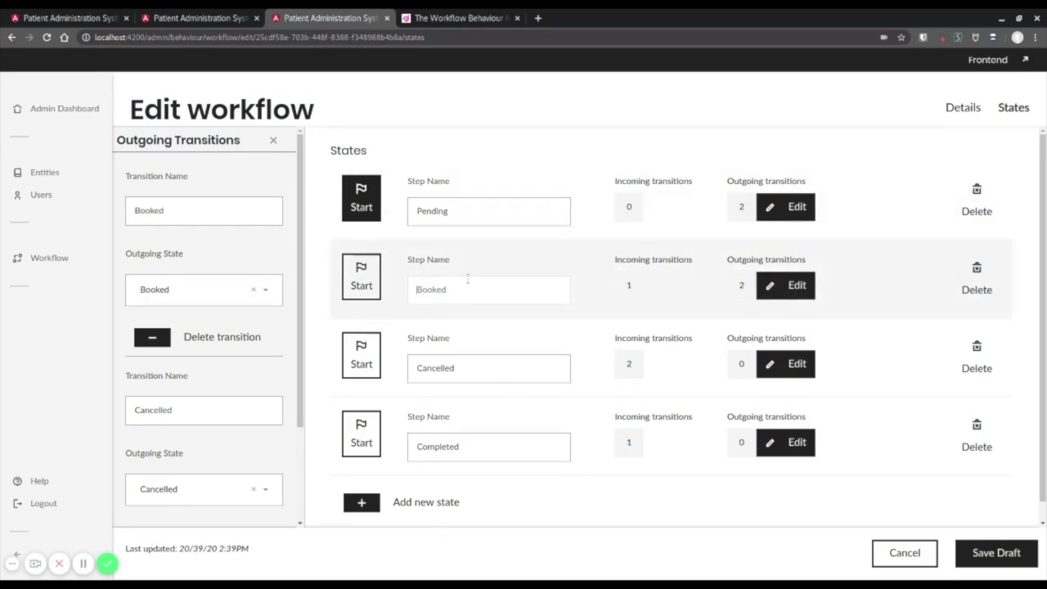
{"action": "left_click", "coordinate": [783, 288]}
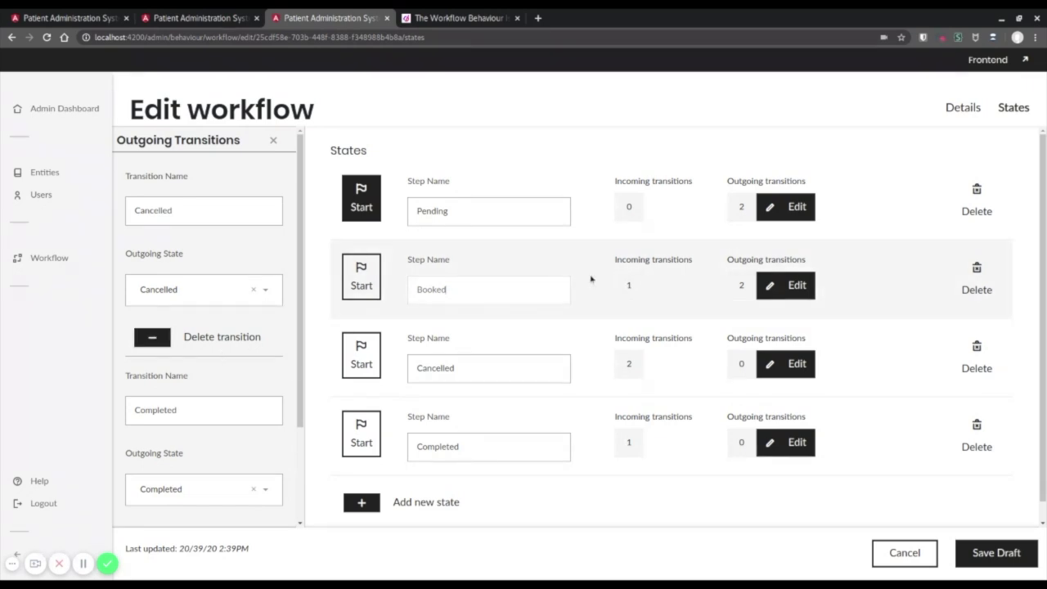
{"action": "double_click", "coordinate": [427, 211]}
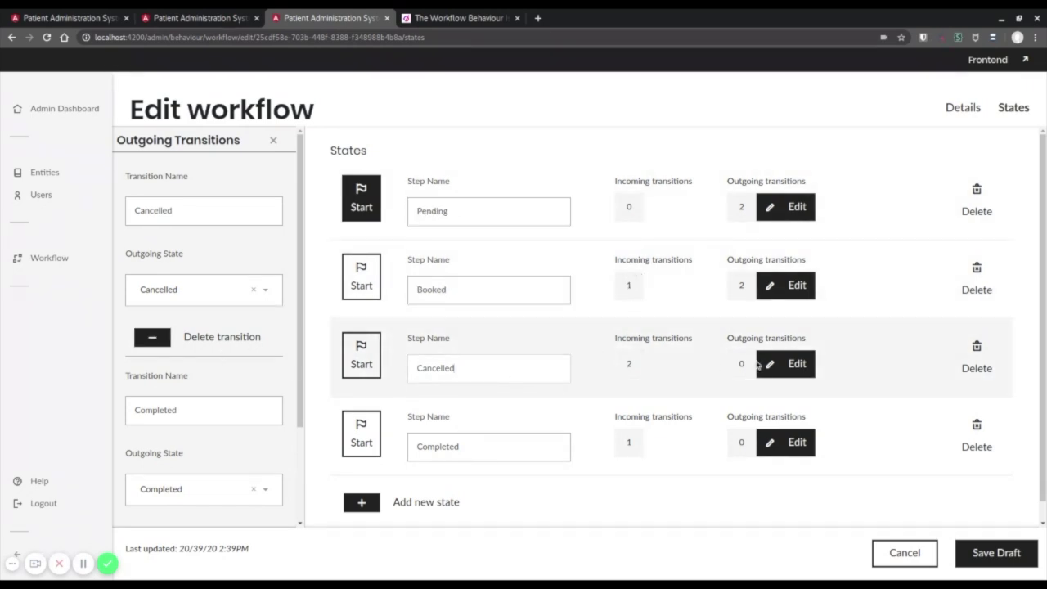
{"action": "left_click", "coordinate": [785, 363]}
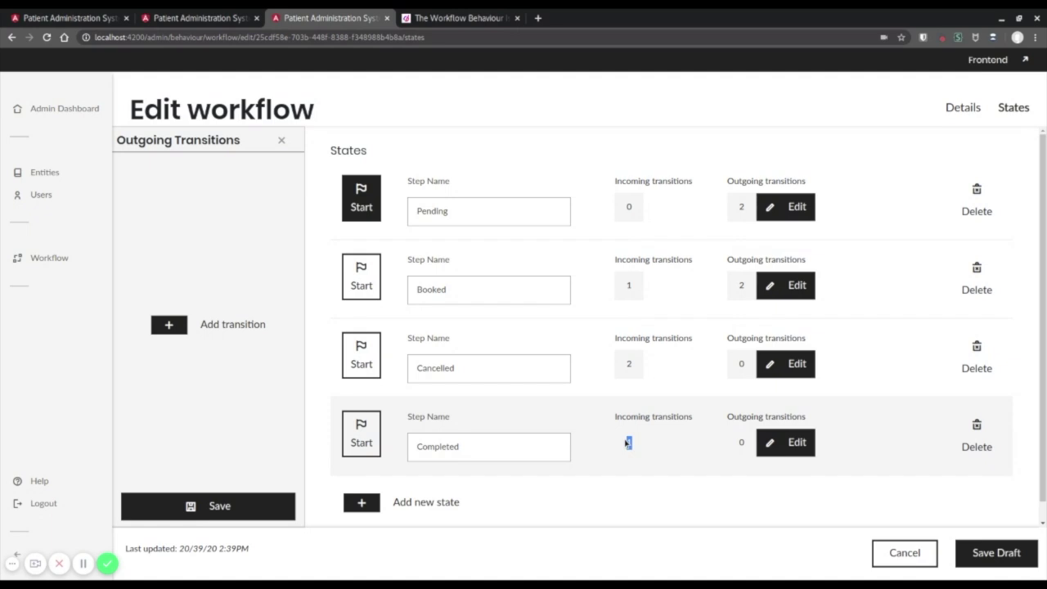
{"action": "double_click", "coordinate": [628, 363]}
{"action": "double_click", "coordinate": [628, 442]}
{"action": "scroll", "coordinate": [614, 478], "scroll_direction": "down", "scroll_amount": 1}
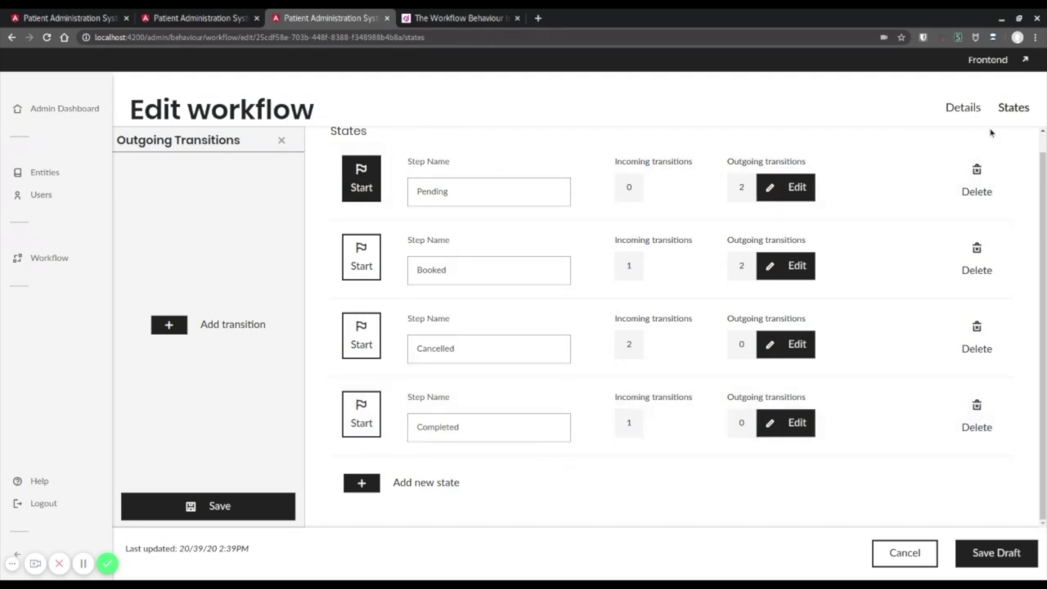
- Leave the Registration Workflow and create a new workflow named "example" for the Registration entity, saving it as a draft
{"action": "left_click", "coordinate": [965, 109]}
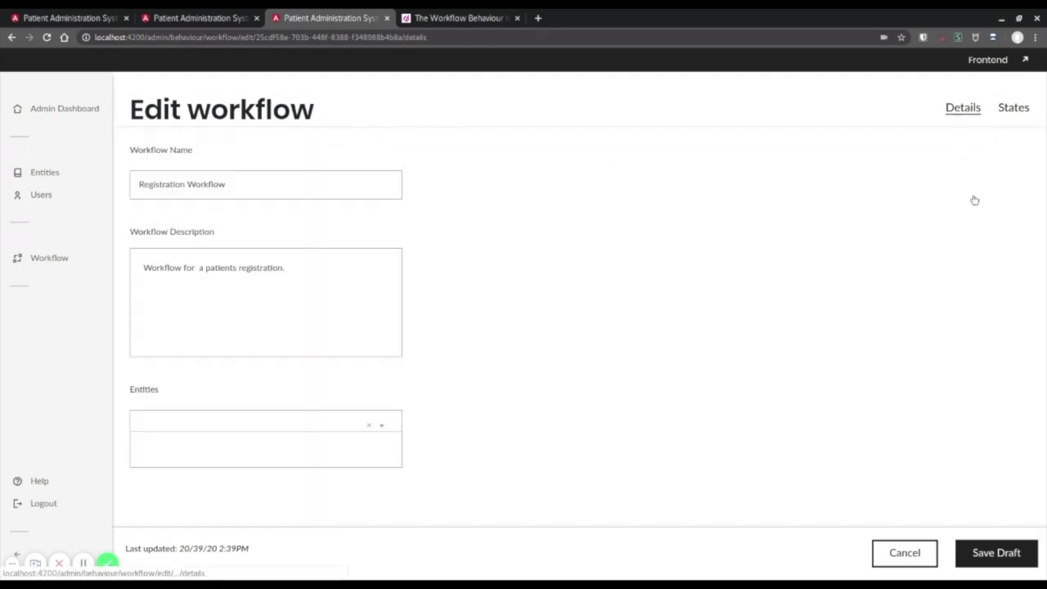
{"action": "left_click", "coordinate": [932, 554]}
{"action": "left_click", "coordinate": [201, 210]}
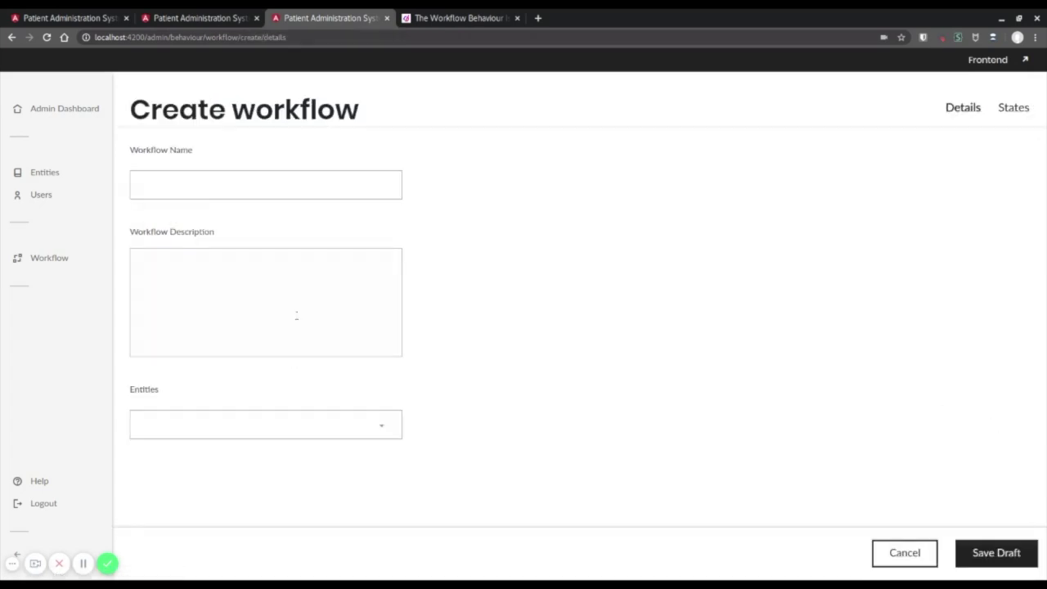
{"action": "left_click", "coordinate": [233, 195]}
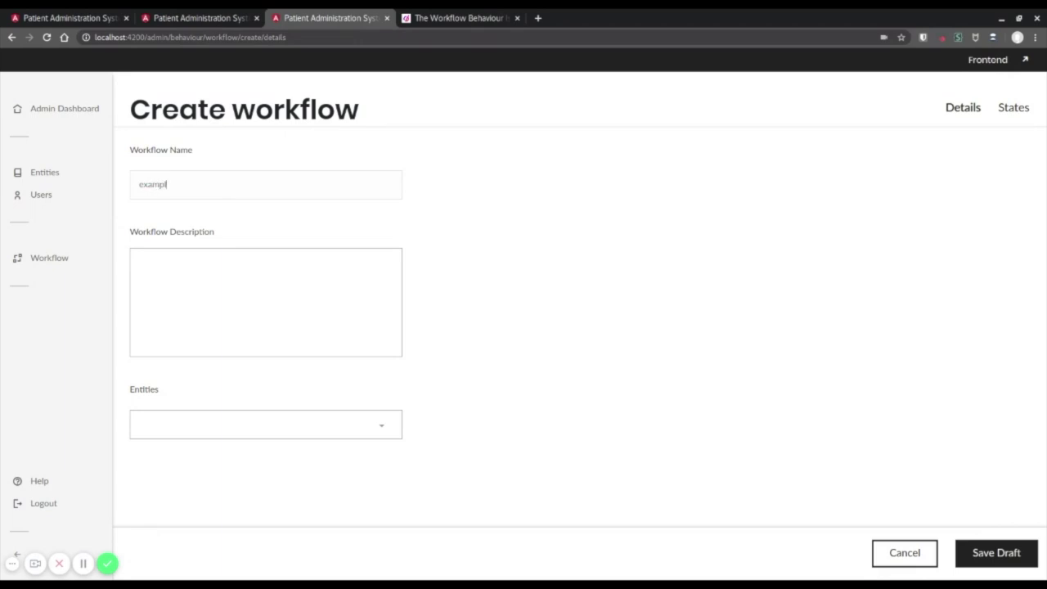
{"action": "type", "text": "examplre"}
{"action": "left_click", "coordinate": [352, 418]}
{"action": "left_click", "coordinate": [187, 448]}
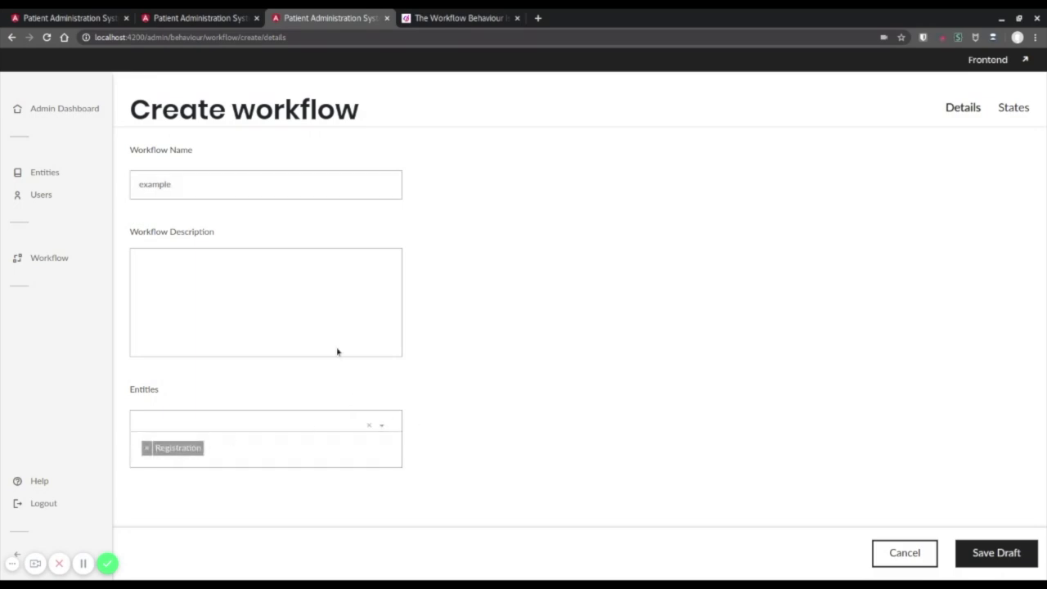
{"action": "left_click", "coordinate": [1018, 553]}
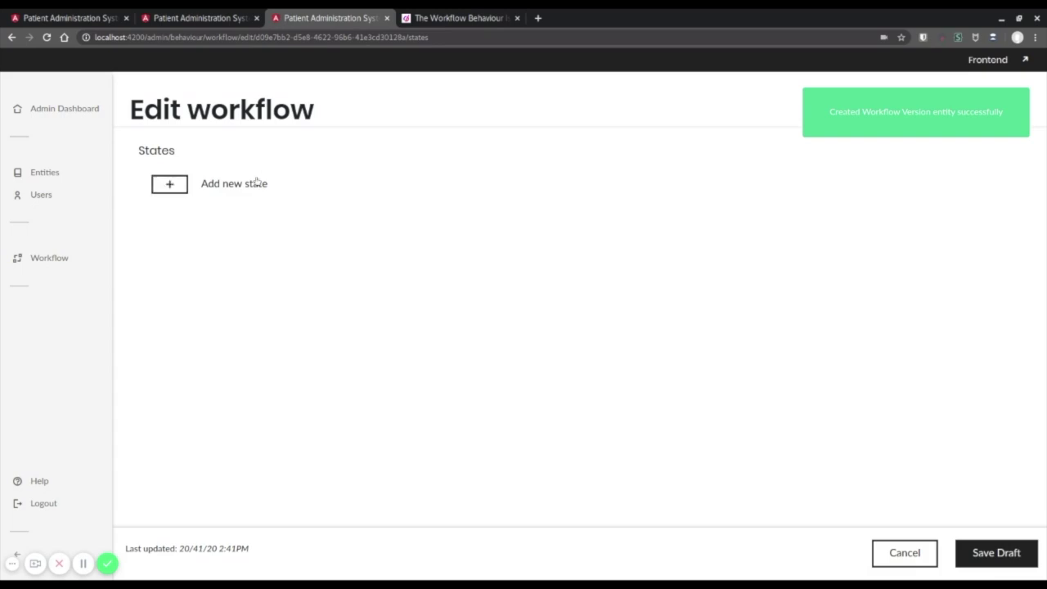
- Add two states named "start" and "finished" to the example workflow, with "start" as the starting state, and save the draft
{"action": "left_click", "coordinate": [170, 184]}
{"action": "left_click", "coordinate": [178, 209]}
{"action": "left_click", "coordinate": [227, 213]}
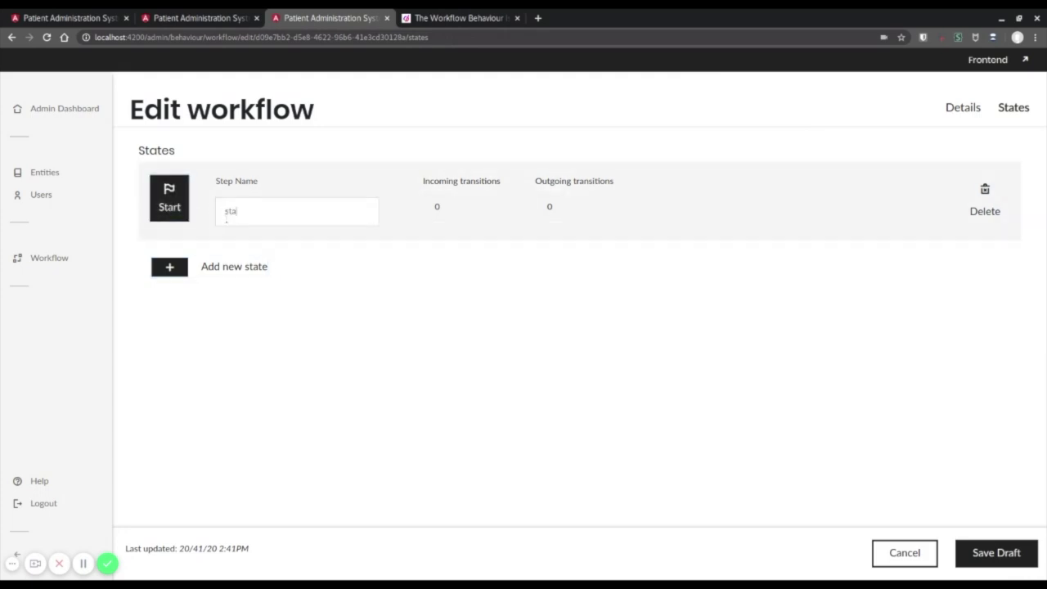
{"action": "type", "text": "start"}
{"action": "left_click", "coordinate": [234, 267]}
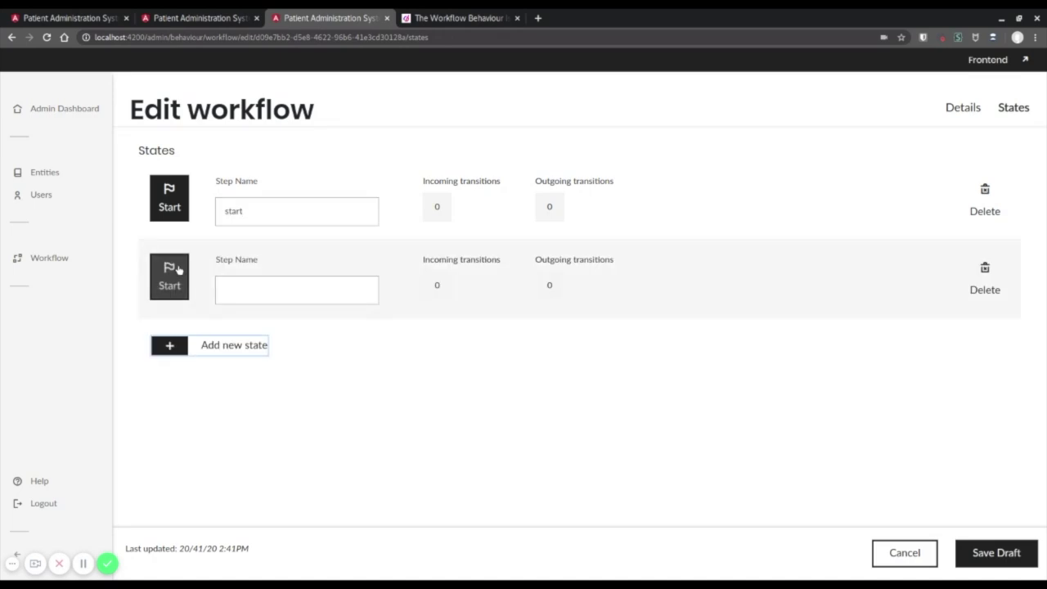
{"action": "left_click", "coordinate": [257, 284]}
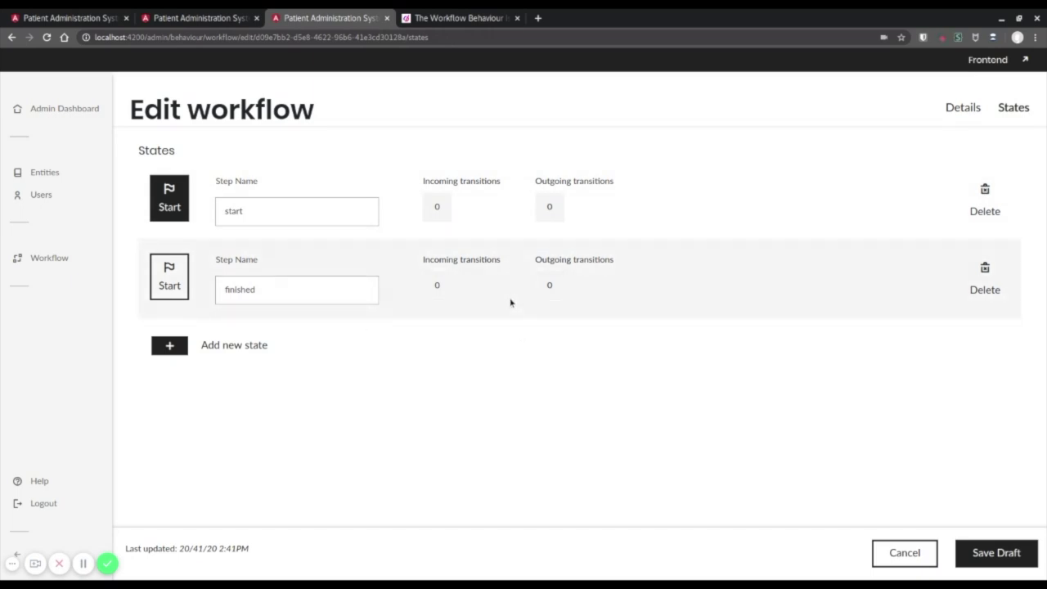
{"action": "left_click", "coordinate": [1019, 554]}
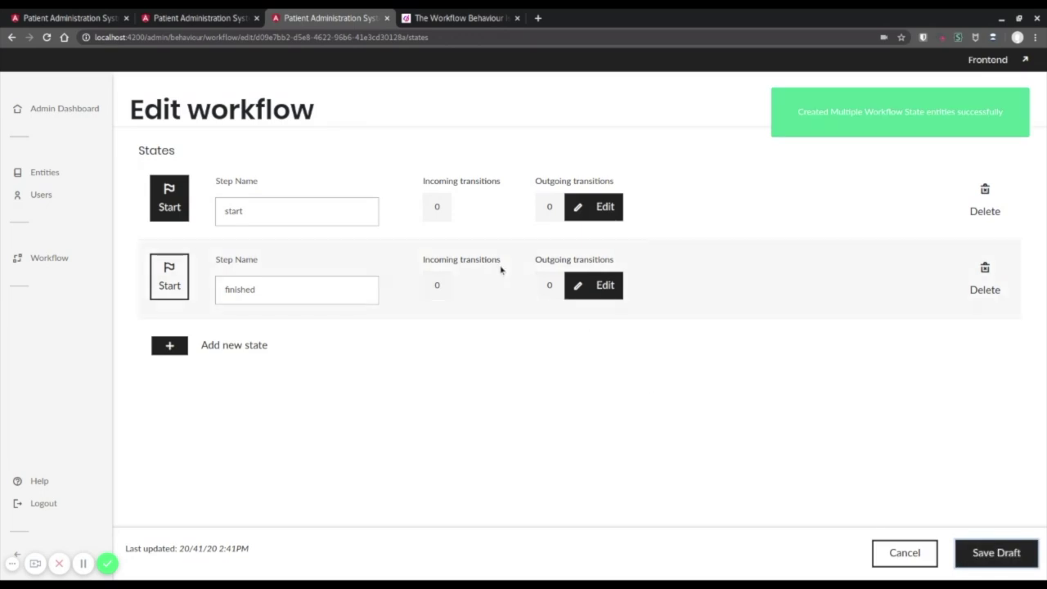
- Add an outgoing transition named "finalise" from the start state to the finished state, and save the transition and the draft
{"action": "left_click", "coordinate": [593, 207]}
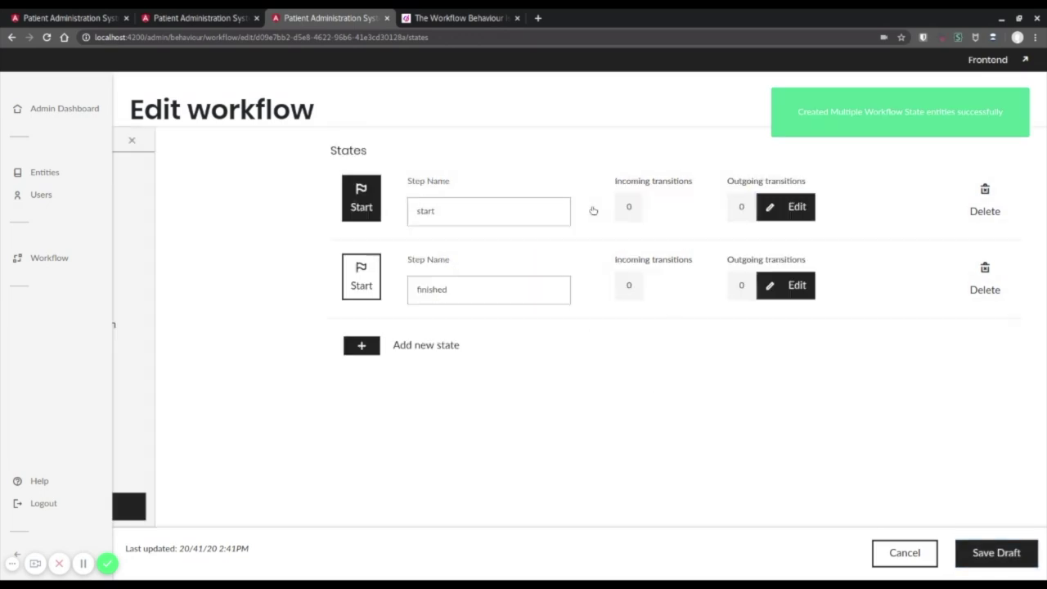
{"action": "left_click", "coordinate": [168, 325]}
{"action": "left_click", "coordinate": [190, 211]}
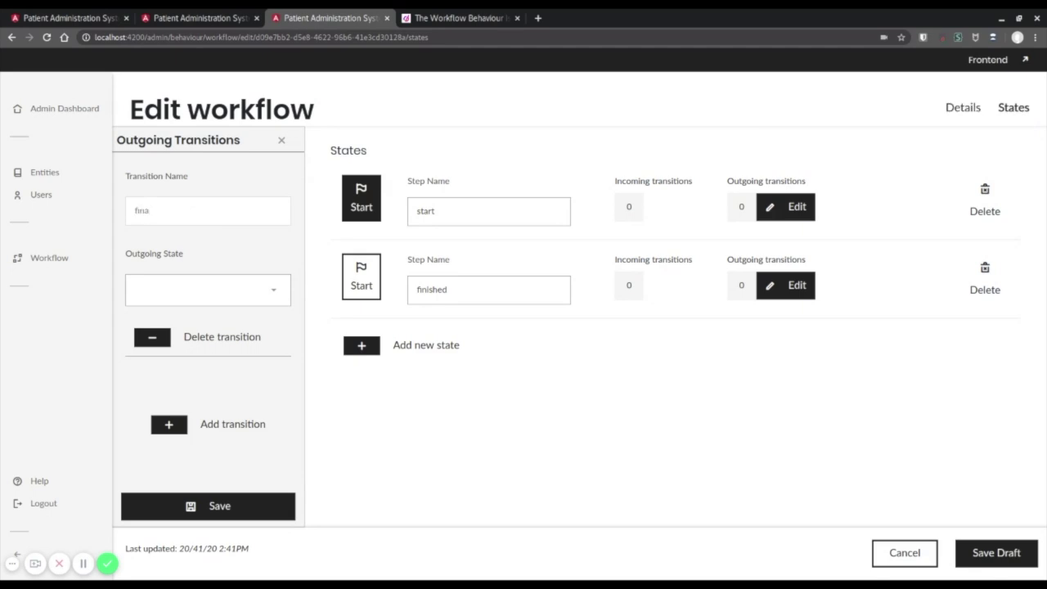
{"action": "type", "text": "finalise"}
{"action": "left_click", "coordinate": [191, 282]}
{"action": "left_click", "coordinate": [161, 341]}
{"action": "left_click", "coordinate": [216, 504]}
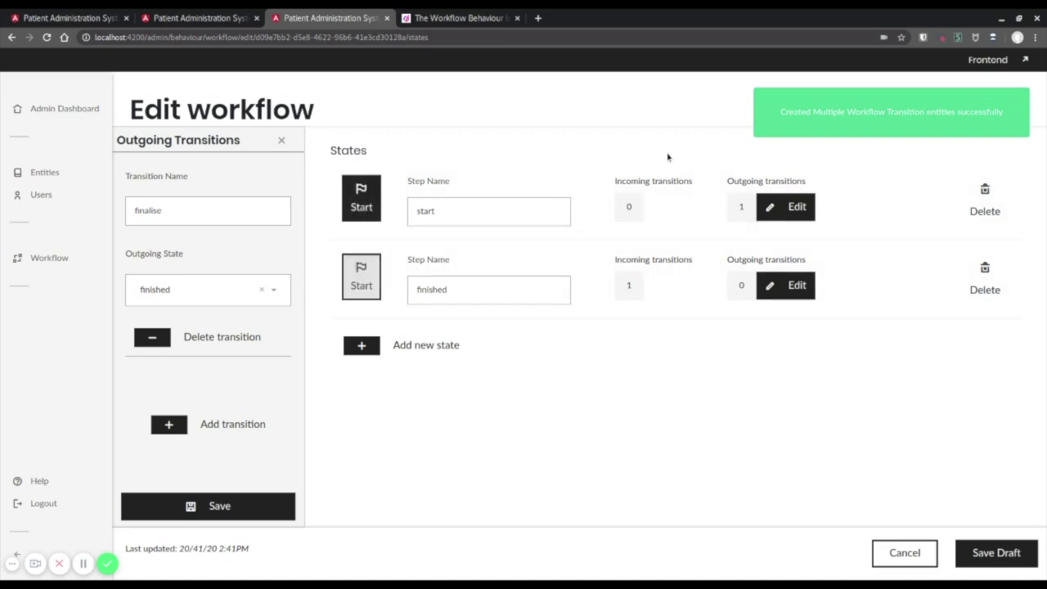
{"action": "left_click", "coordinate": [963, 561]}
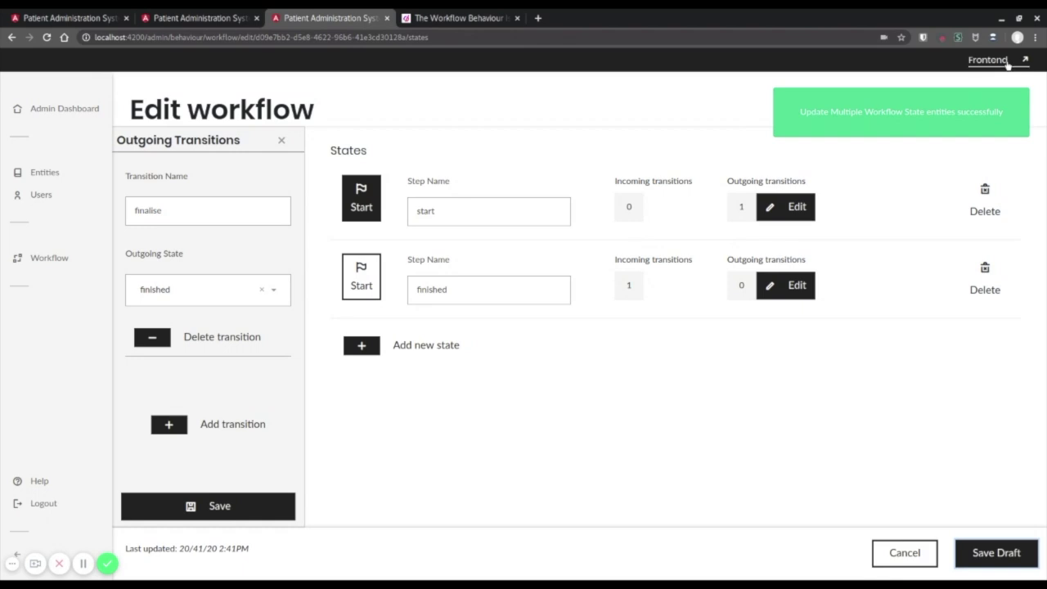
- Return to the workflow list, then switch to the entity browser tab and open a new Registration entry form
{"action": "left_click", "coordinate": [900, 547]}
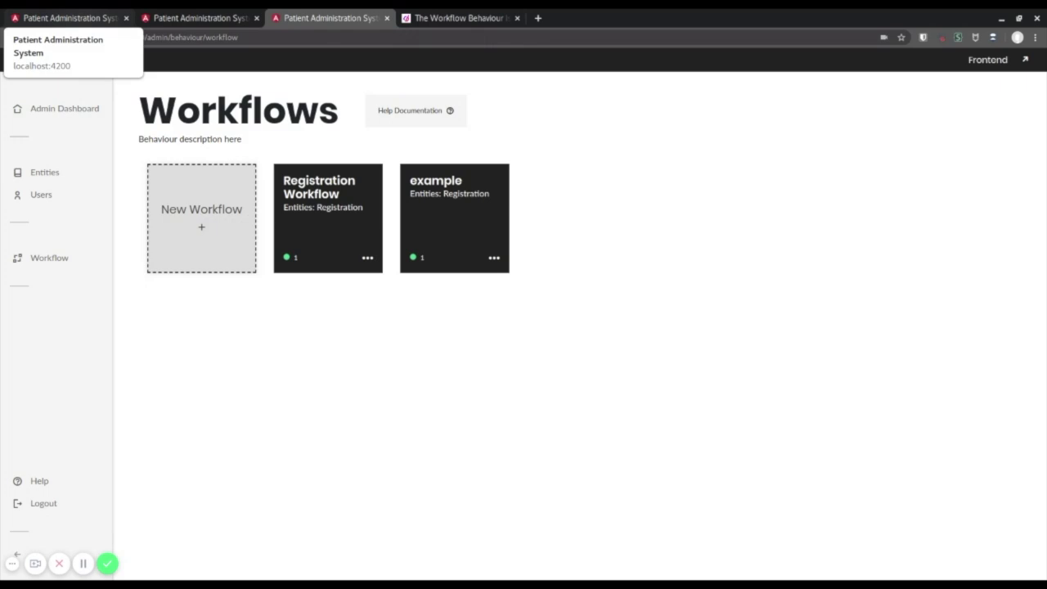
{"action": "left_click", "coordinate": [65, 18]}
{"action": "left_click", "coordinate": [66, 116]}
{"action": "left_click", "coordinate": [964, 135]}
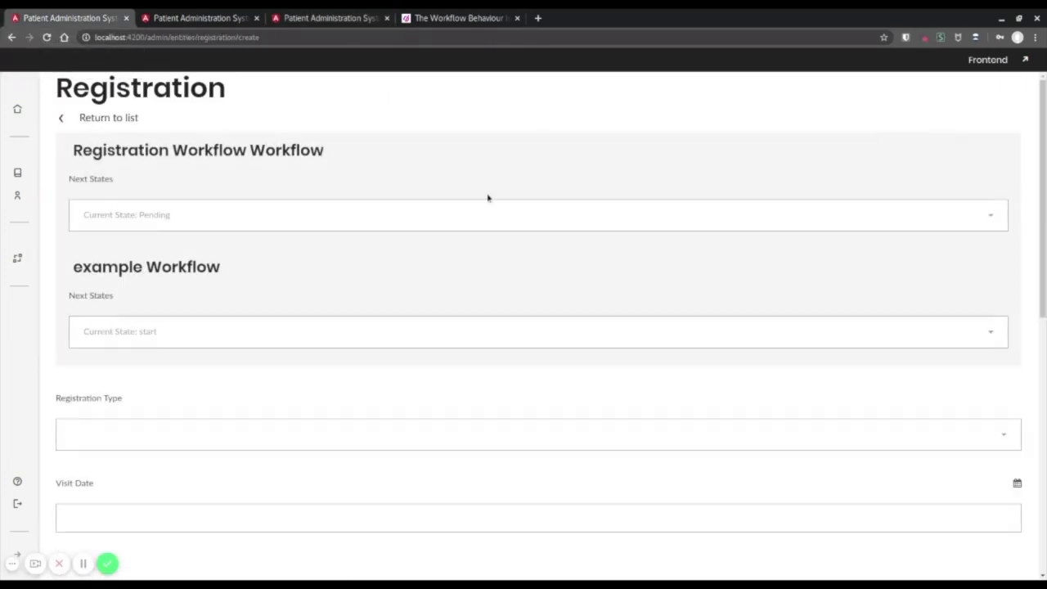
- Examine both workflows on the registration form and the next states offered from Pending and start
{"action": "left_click_drag", "start_coordinate": [74, 149], "coordinate": [351, 153]}
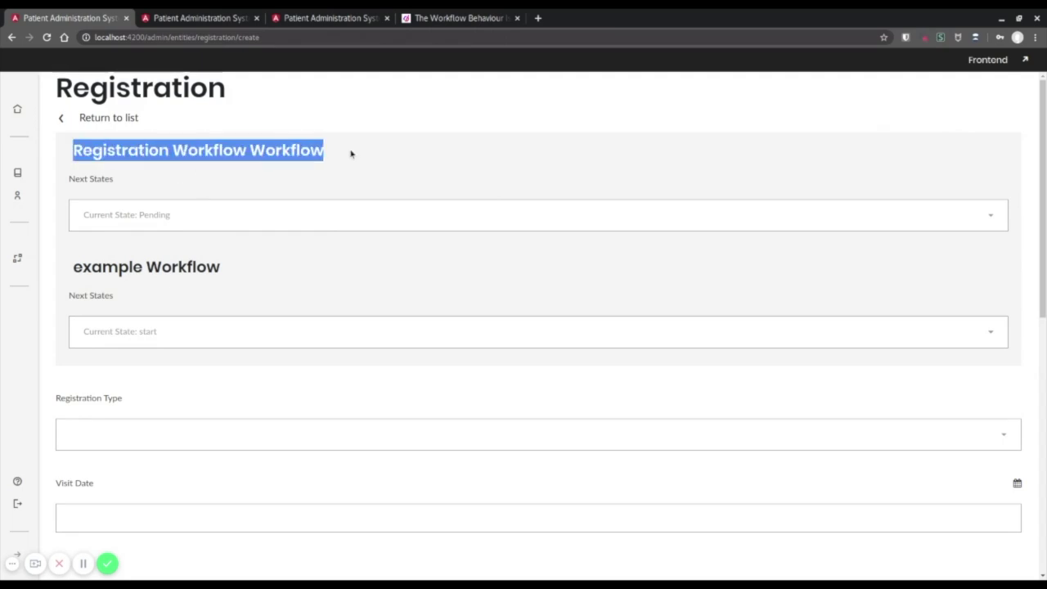
{"action": "left_click_drag", "start_coordinate": [223, 267], "coordinate": [72, 270]}
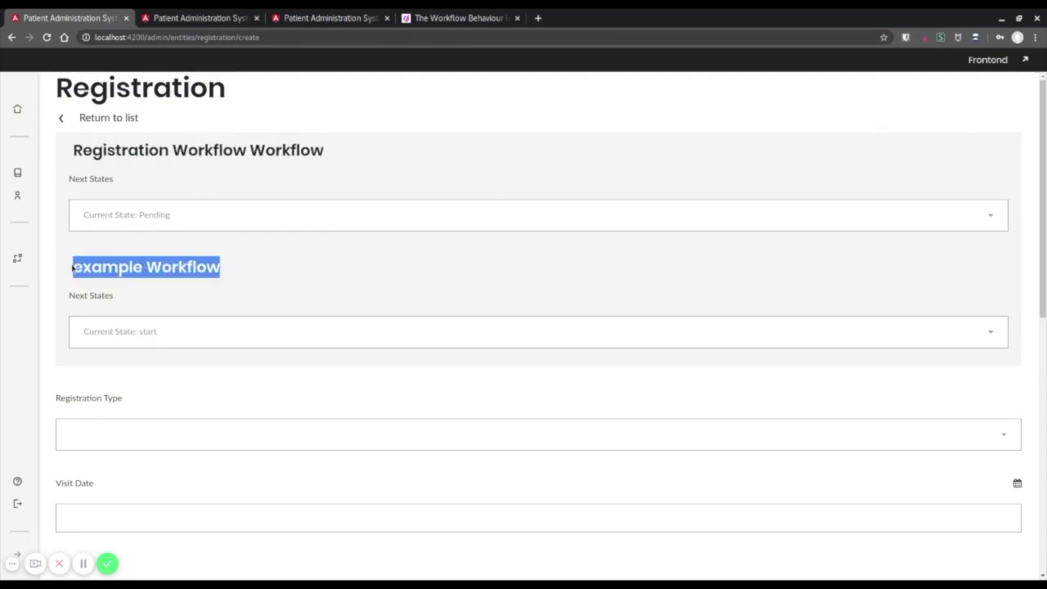
{"action": "left_click", "coordinate": [220, 216]}
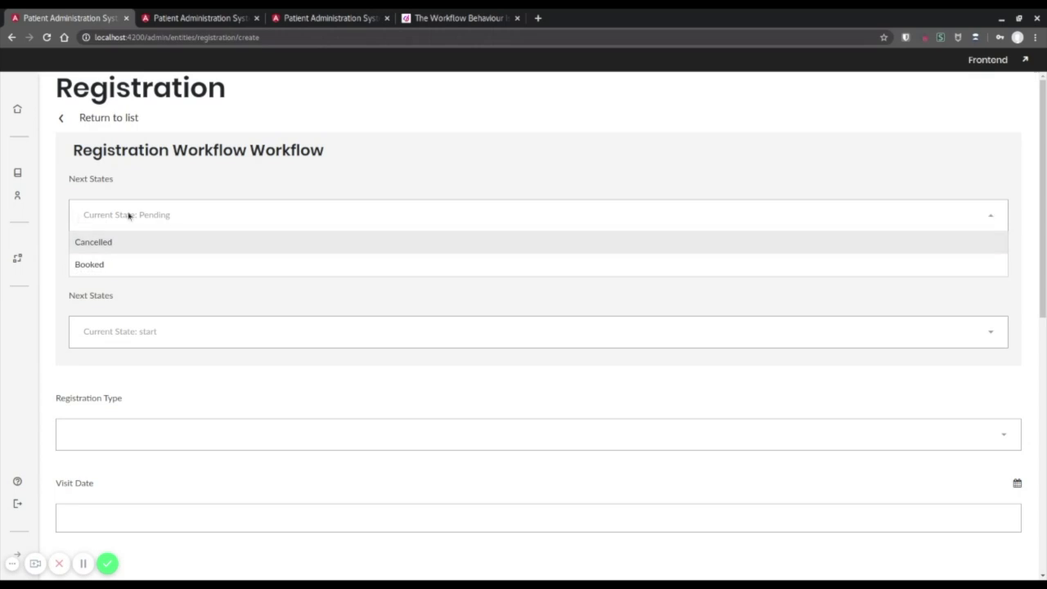
{"action": "left_click", "coordinate": [177, 219]}
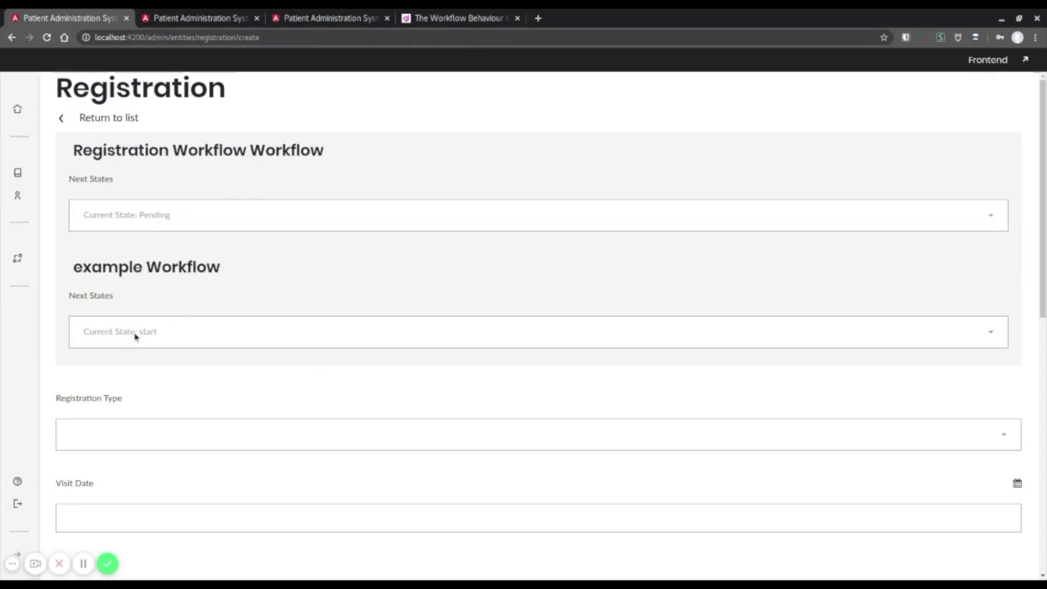
{"action": "left_click", "coordinate": [172, 219]}
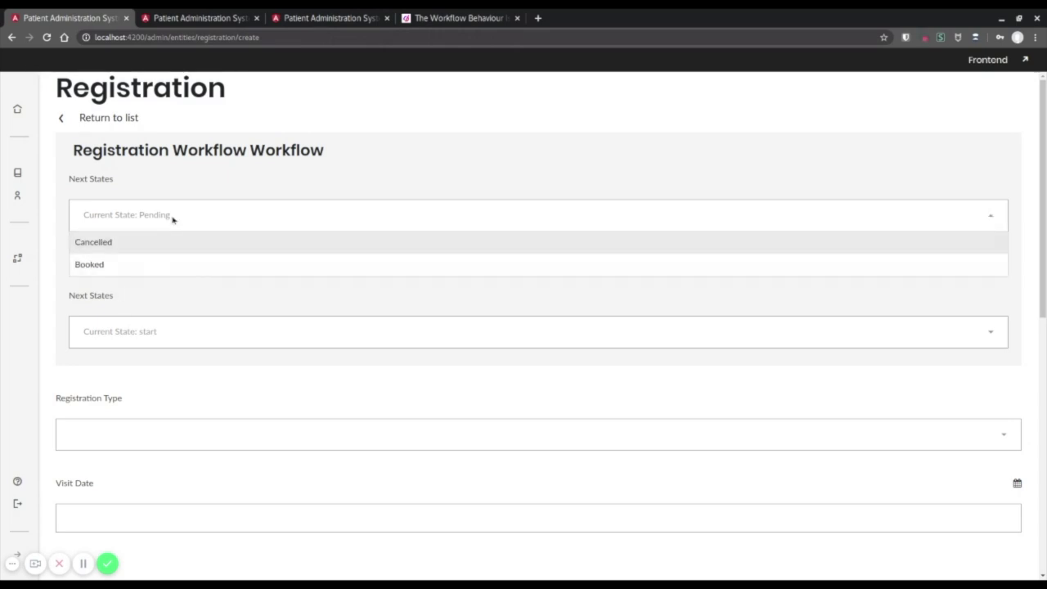
{"action": "left_click", "coordinate": [106, 265]}
{"action": "left_click", "coordinate": [166, 332]}
{"action": "left_click", "coordinate": [102, 362]}
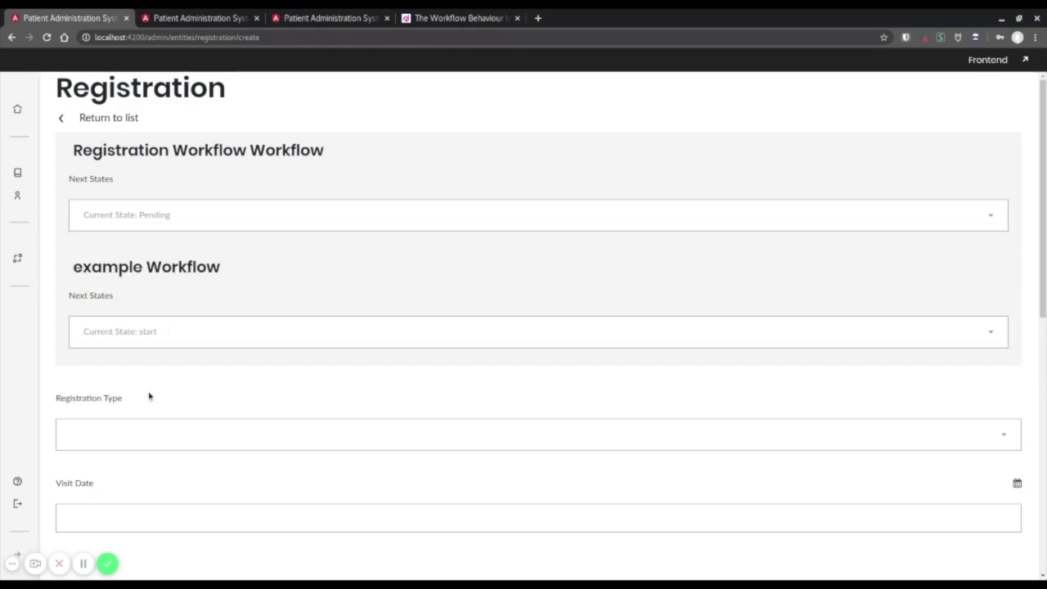
- Save the new Registration entry with its remaining fields empty, and open that entry for editing
{"action": "scroll", "coordinate": [421, 394], "scroll_direction": "down", "scroll_amount": 8}
{"action": "left_click", "coordinate": [985, 554]}
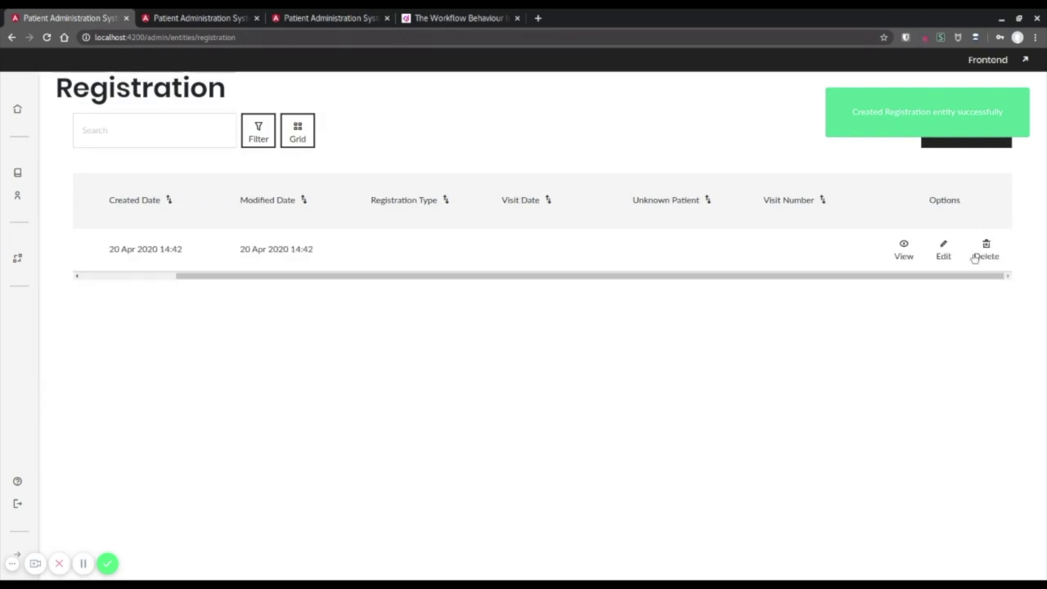
{"action": "left_click", "coordinate": [942, 251]}
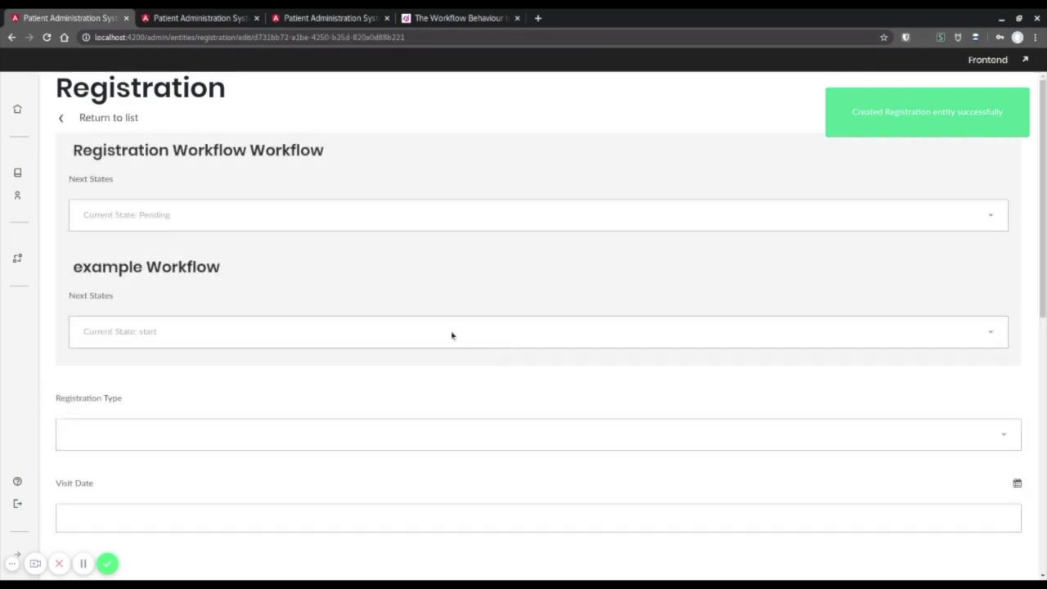
- Move the entry to Booked in the Registration Workflow and to finished in the example workflow, and save the entry
{"action": "left_click", "coordinate": [201, 228]}
{"action": "left_click", "coordinate": [133, 264]}
{"action": "left_click", "coordinate": [184, 335]}
{"action": "left_click", "coordinate": [110, 358]}
{"action": "scroll", "coordinate": [631, 418], "scroll_direction": "down", "scroll_amount": 10}
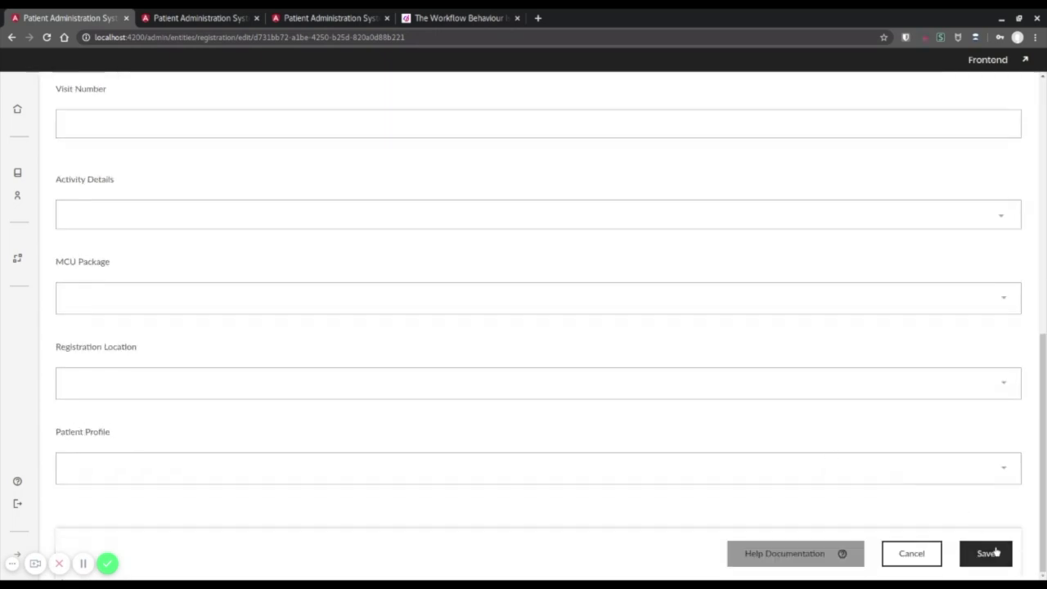
{"action": "left_click", "coordinate": [984, 553]}
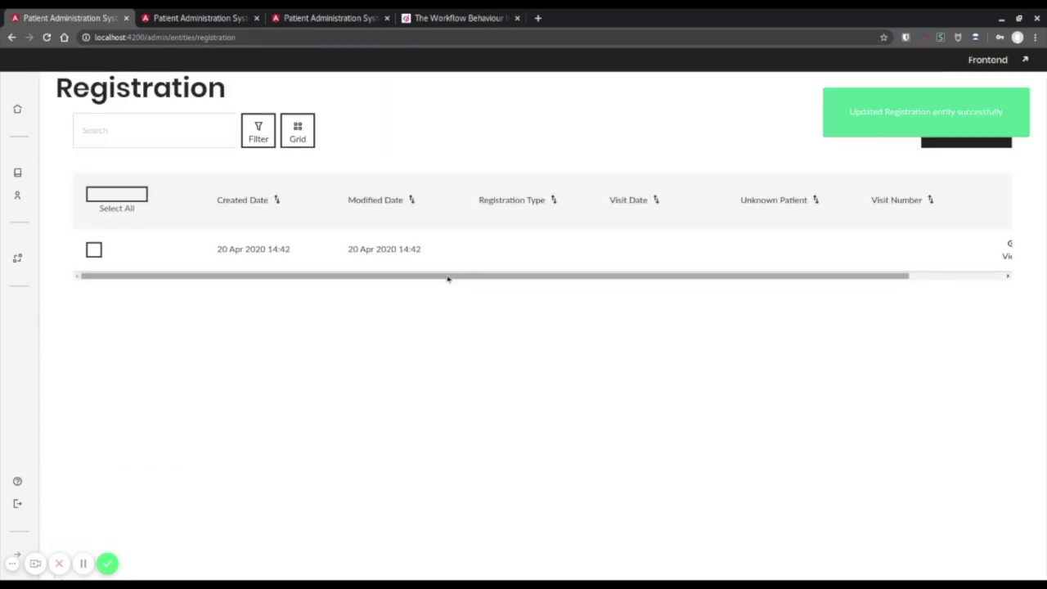
- Reopen the saved registration entry for editing and check which next states the example workflow offers from finished
{"action": "left_click_drag", "start_coordinate": [439, 279], "coordinate": [821, 289]}
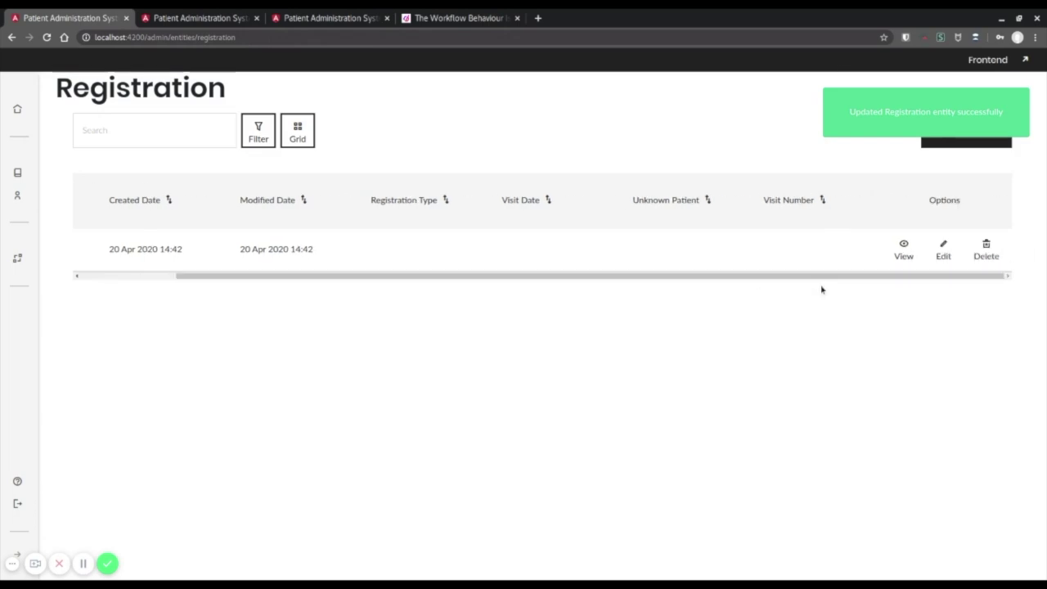
{"action": "left_click", "coordinate": [949, 254]}
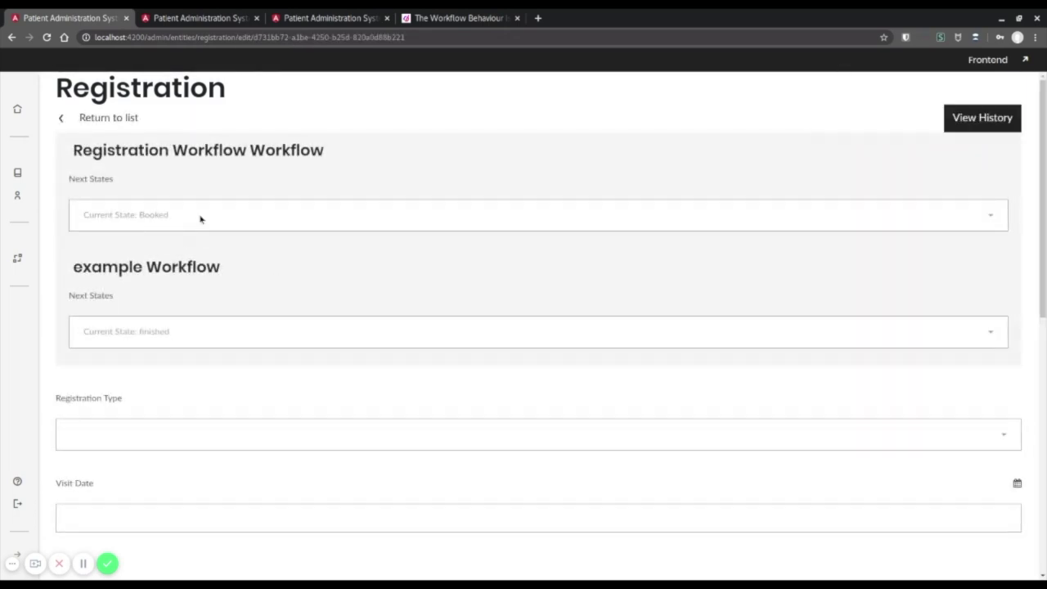
{"action": "left_click", "coordinate": [161, 336]}
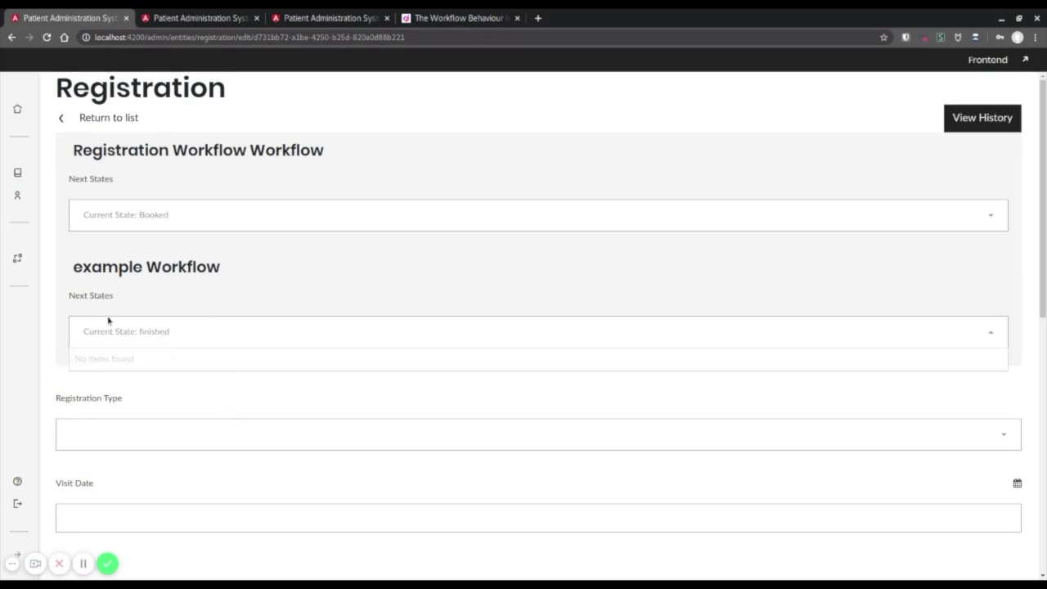
- Set the Registration Workflow's next state to Completed and save the registration entry
{"action": "left_click", "coordinate": [169, 223]}
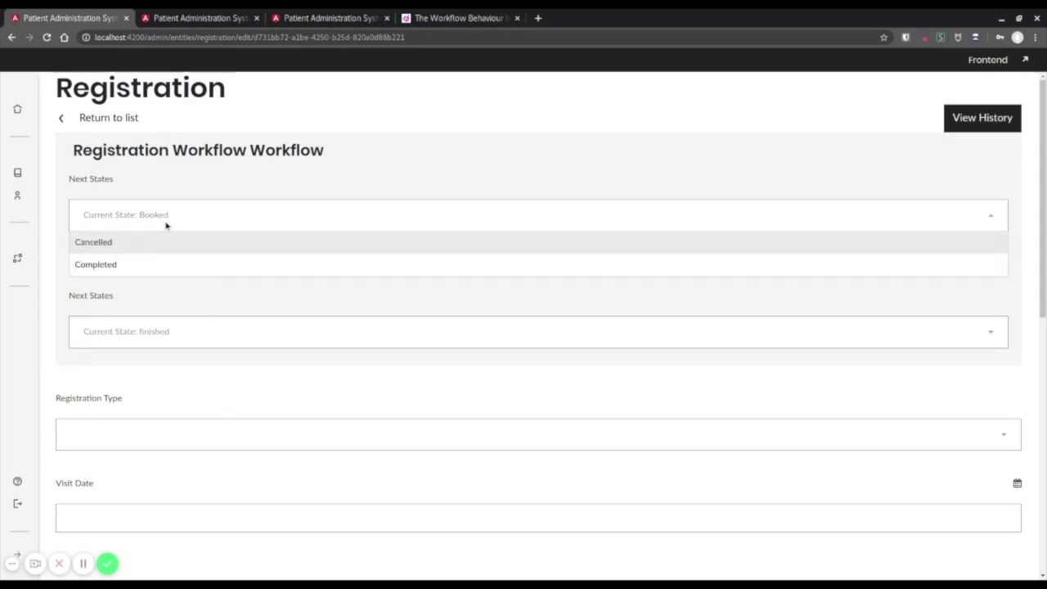
{"action": "left_click", "coordinate": [103, 266]}
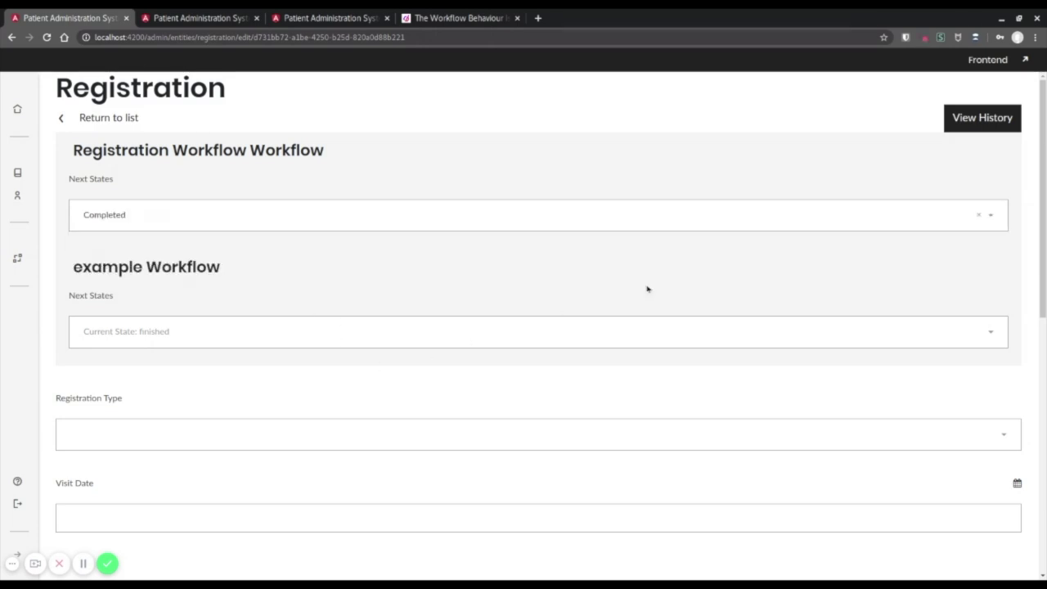
{"action": "scroll", "coordinate": [858, 439], "scroll_direction": "down", "scroll_amount": 7}
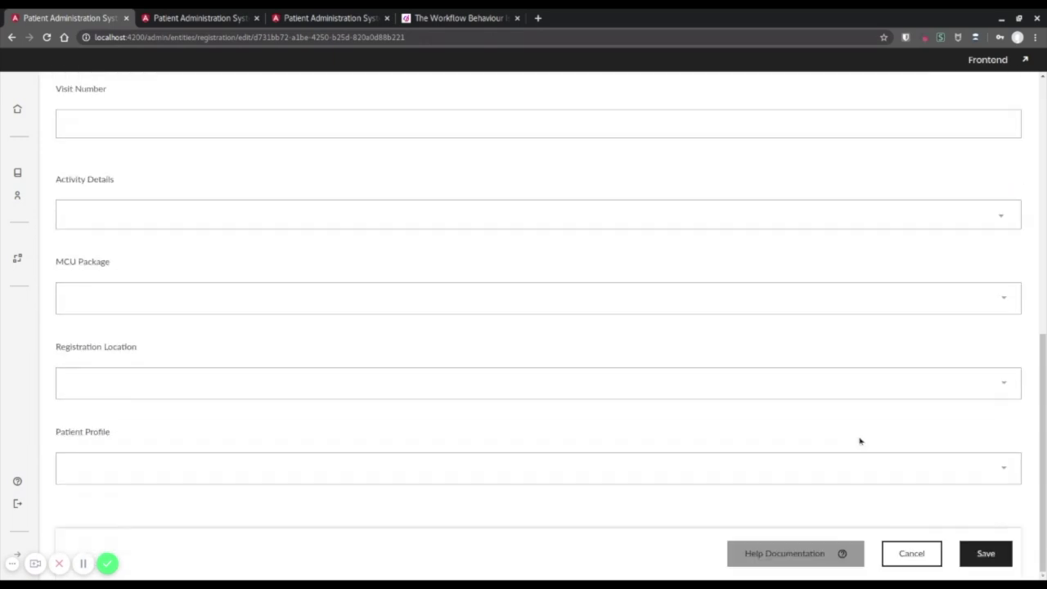
{"action": "left_click", "coordinate": [986, 553]}
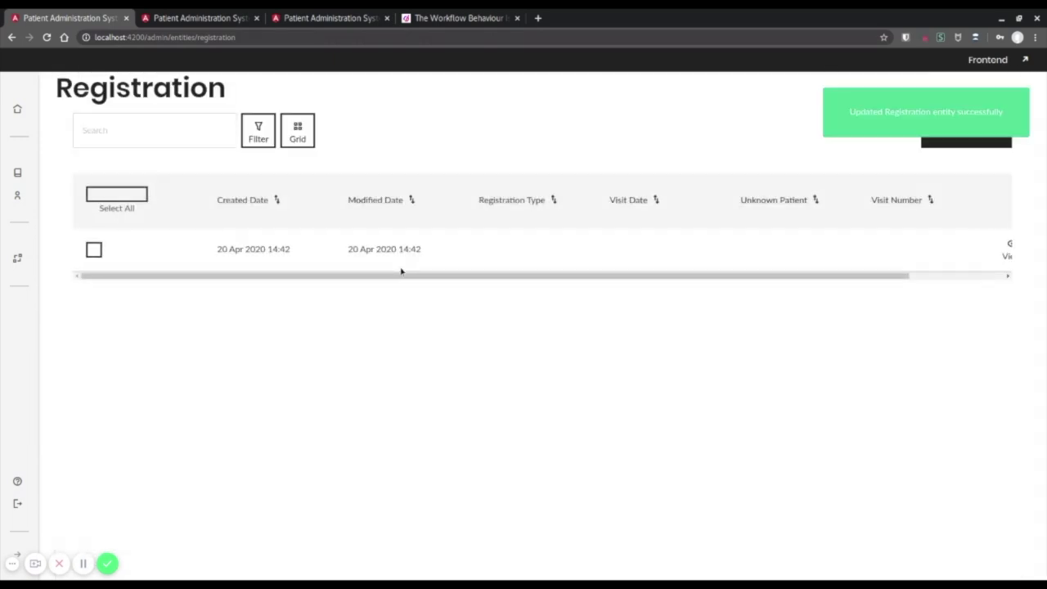